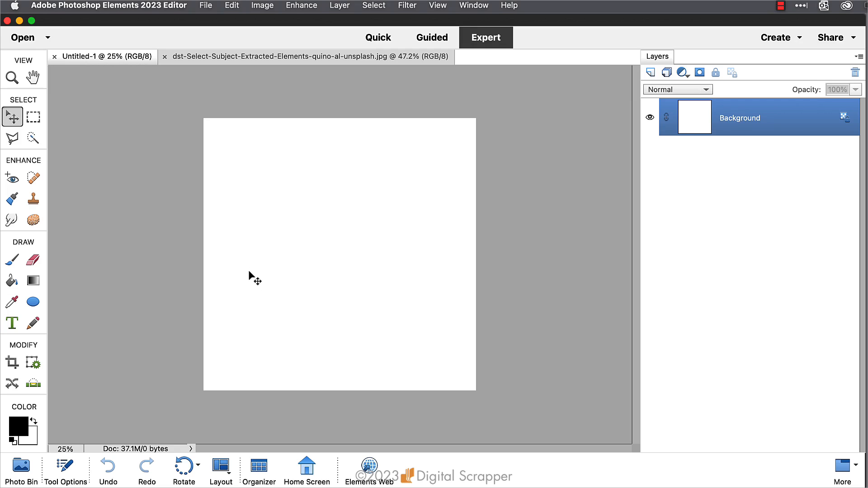
Step: Copy the flower photo into the Untitled-1 document and hide its black background with a layer mask made from the flower selection
click(310, 56)
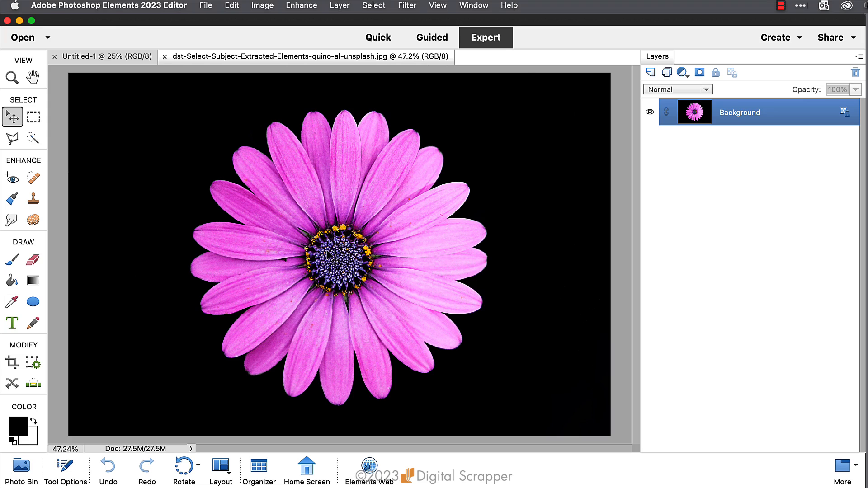
drag(328, 256, 328, 237)
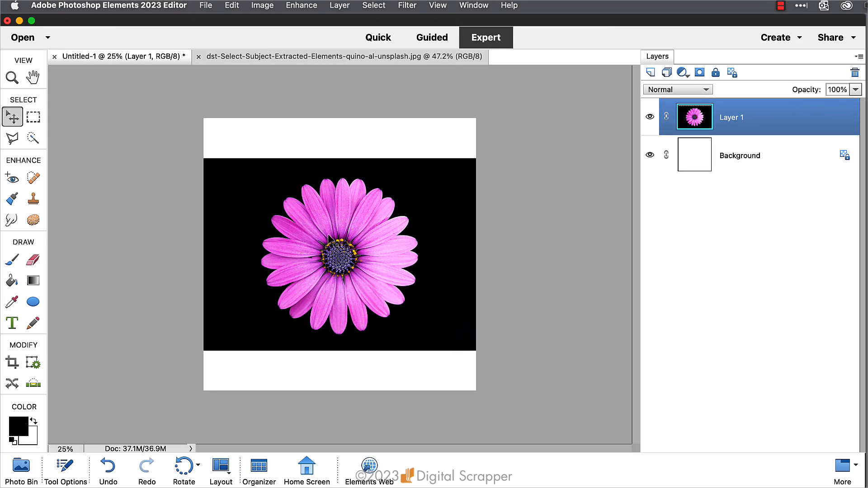
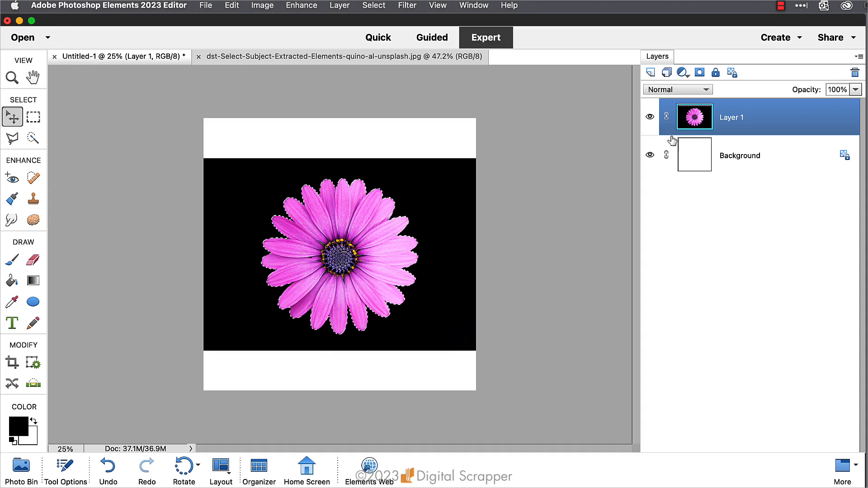
click(700, 72)
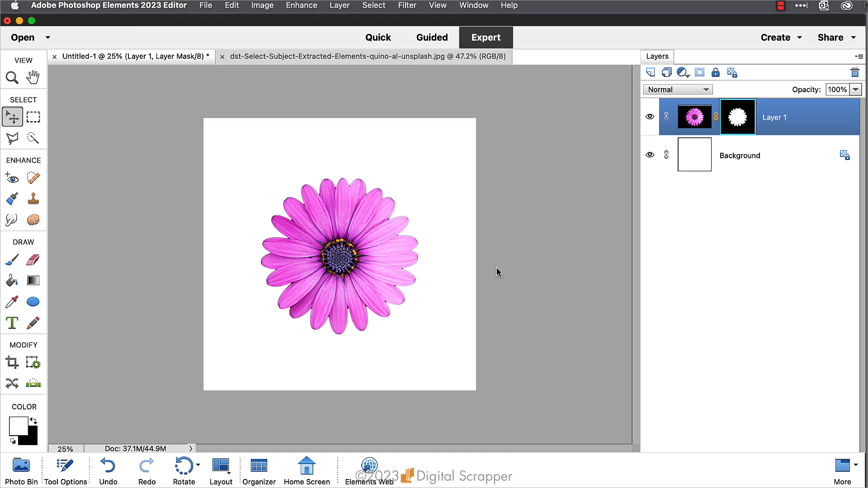
Step: Mask out the black wedge between the second and third petals at the flower's upper left using a Polygonal Lasso selection
key(super+equal)
key(super+equal)
key(super+equal)
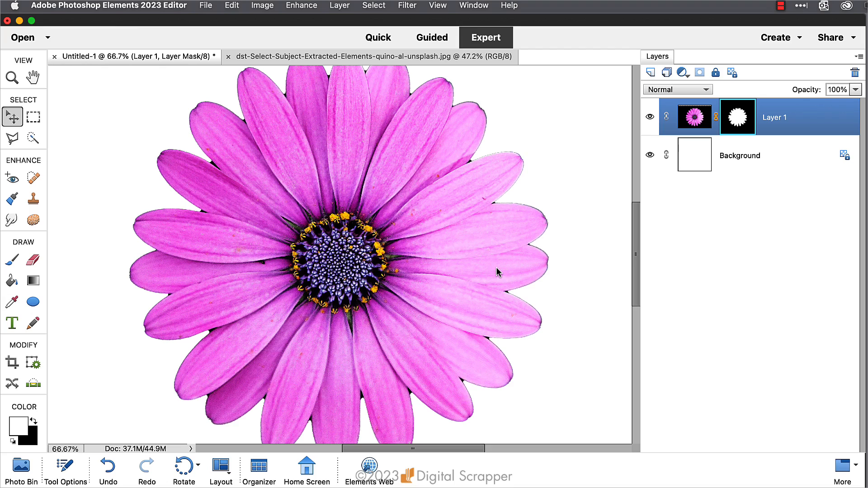
click(11, 141)
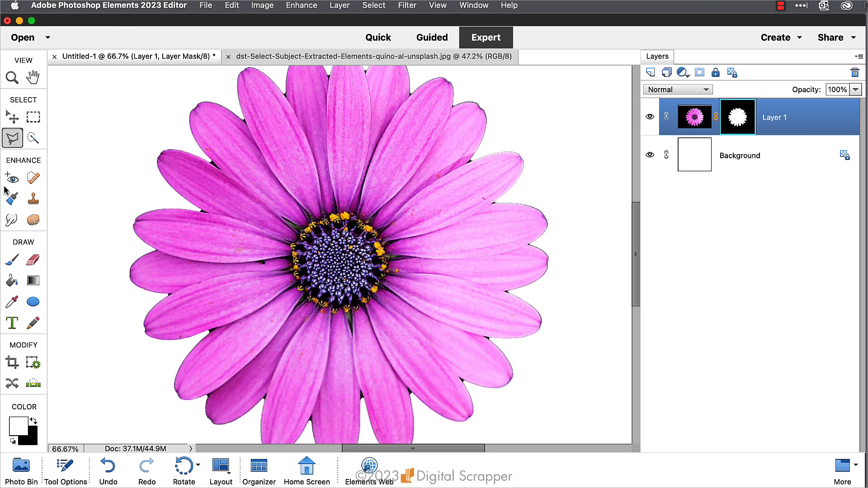
click(59, 468)
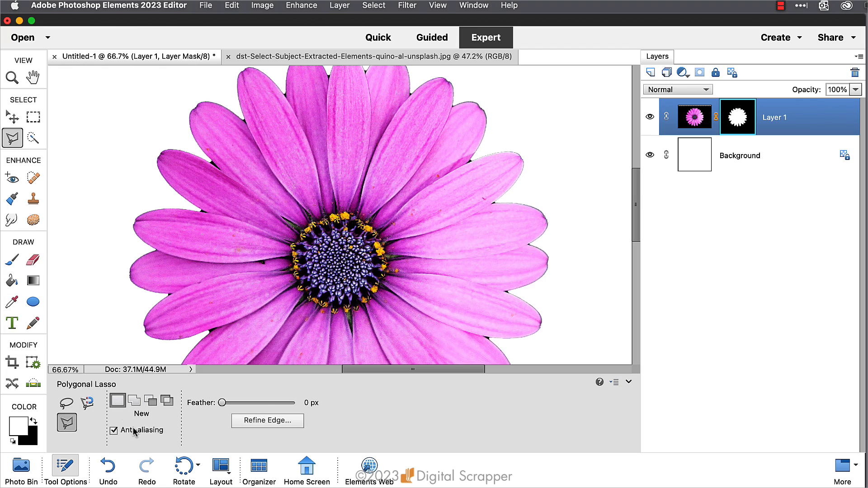
click(64, 468)
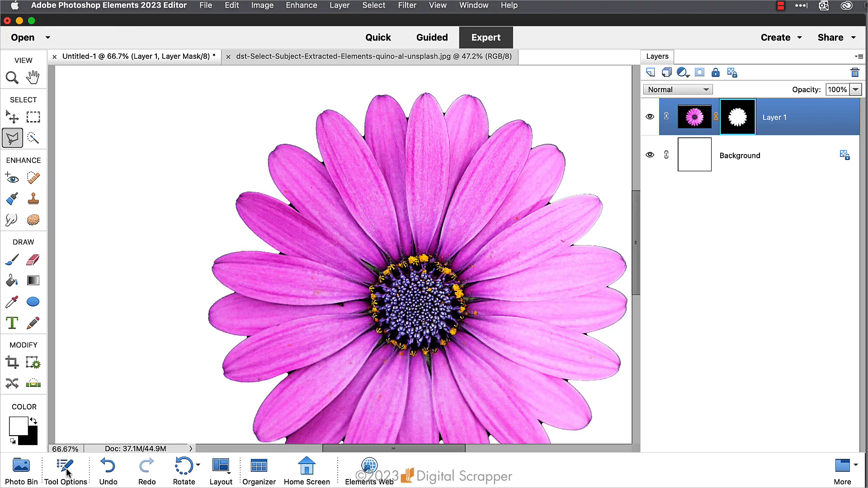
scroll(265, 273, down, 3)
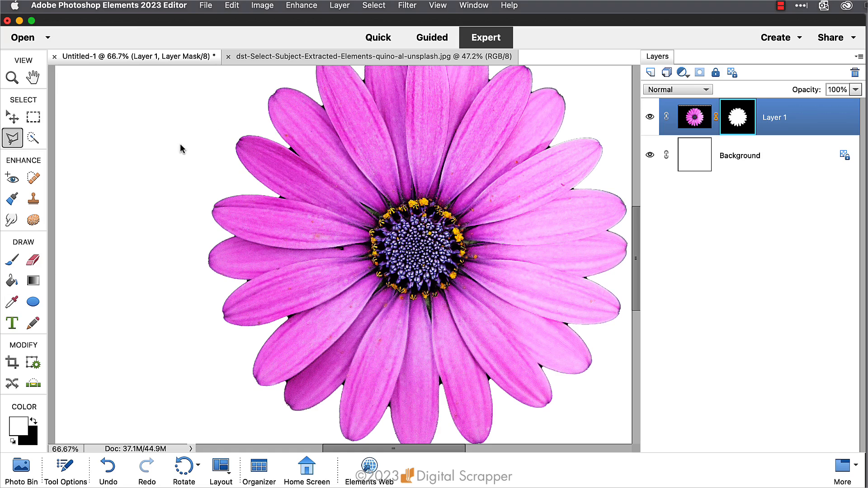
key(super+equal)
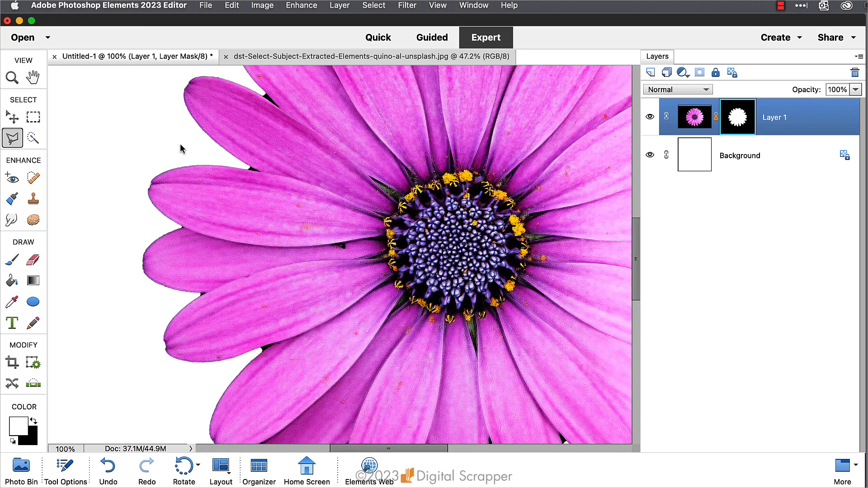
key(super+equal)
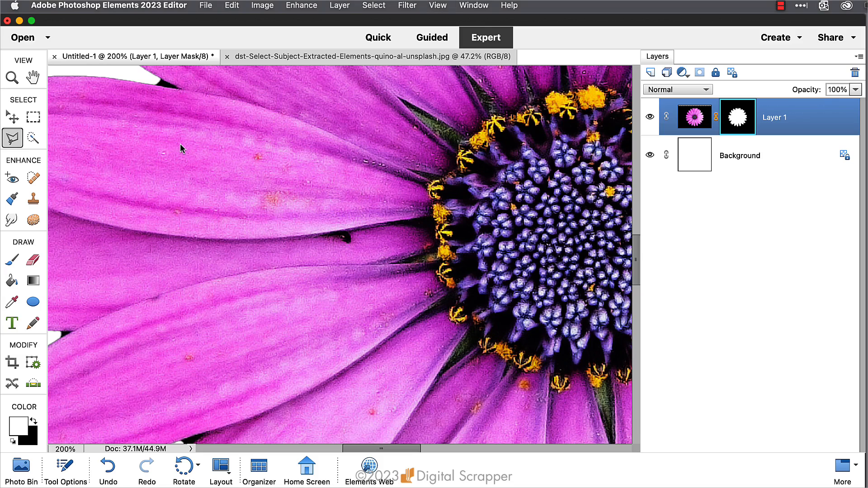
scroll(180, 143, up, 5)
scroll(180, 144, left, 3)
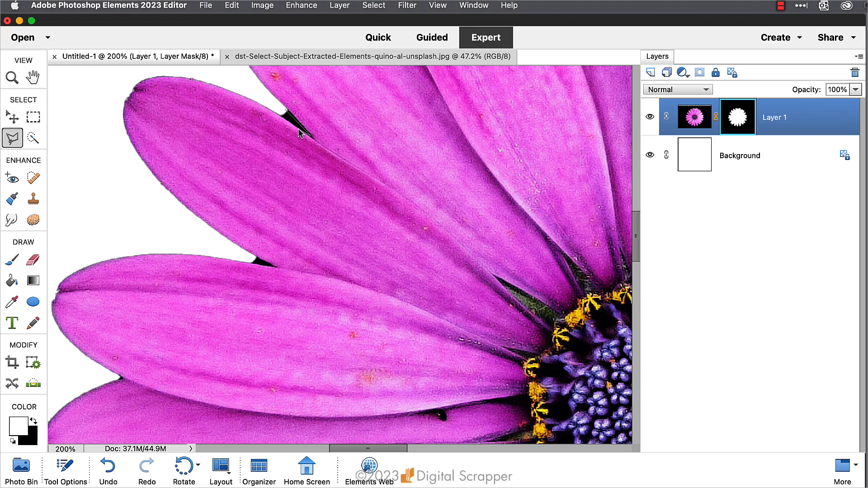
click(284, 111)
key(super+d)
Step: Remove the black gap between the next two petals down the flower's left side from the layer mask with the Polygonal Lasso
scroll(330, 111, right, 10)
scroll(329, 111, left, 10)
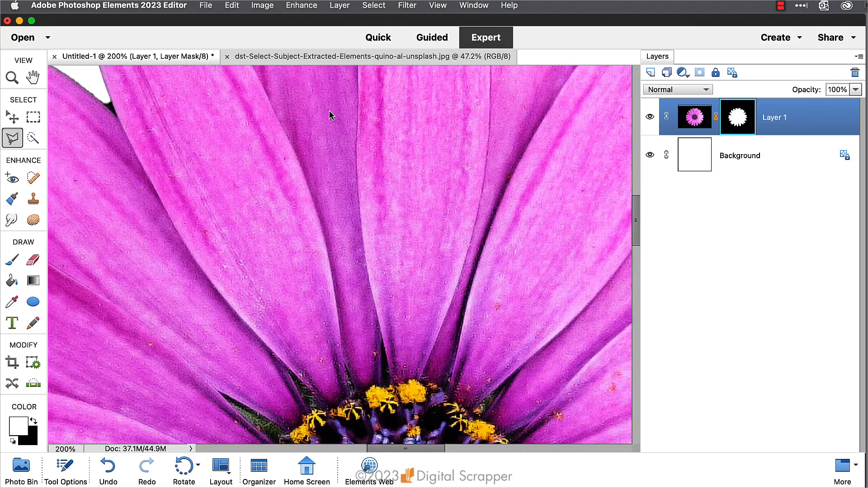
scroll(329, 111, left, 5)
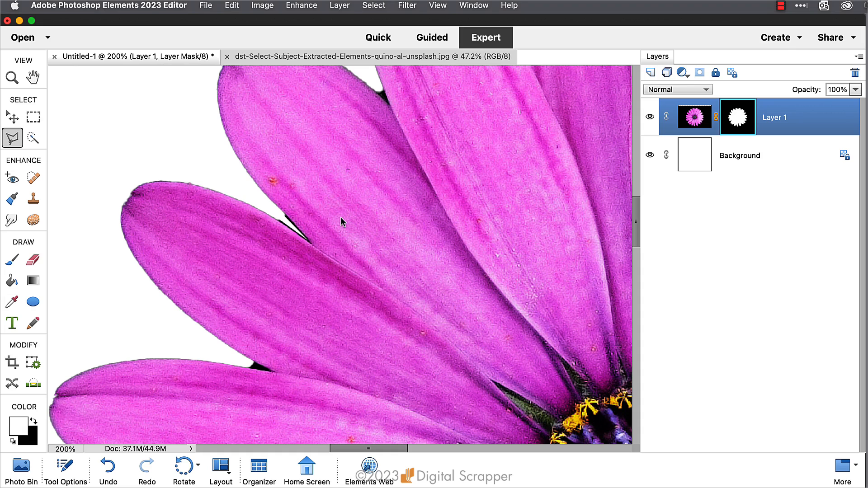
key(super+0)
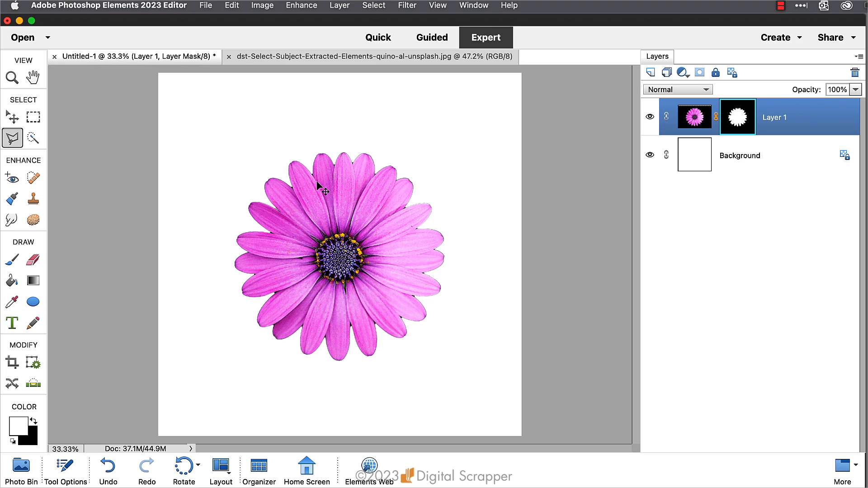
key(super+equal)
key(super+equal)
key(super+equal)
key(super+equal)
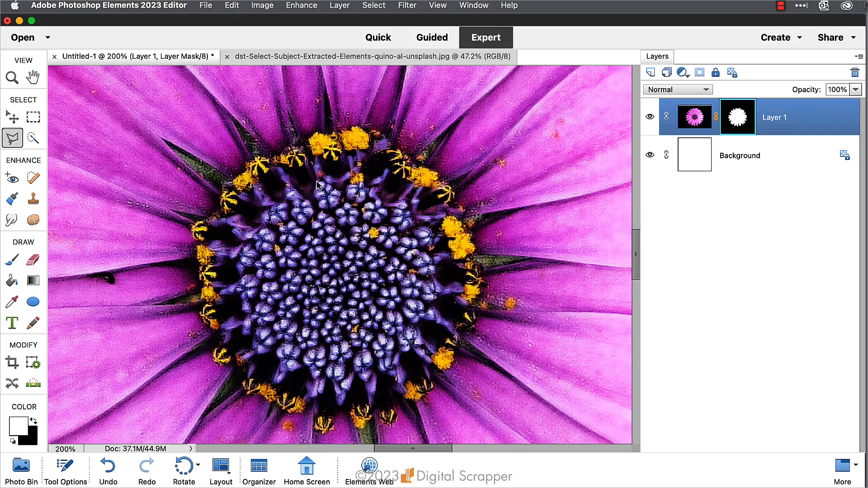
scroll(318, 185, left, 10)
scroll(318, 184, up, 3)
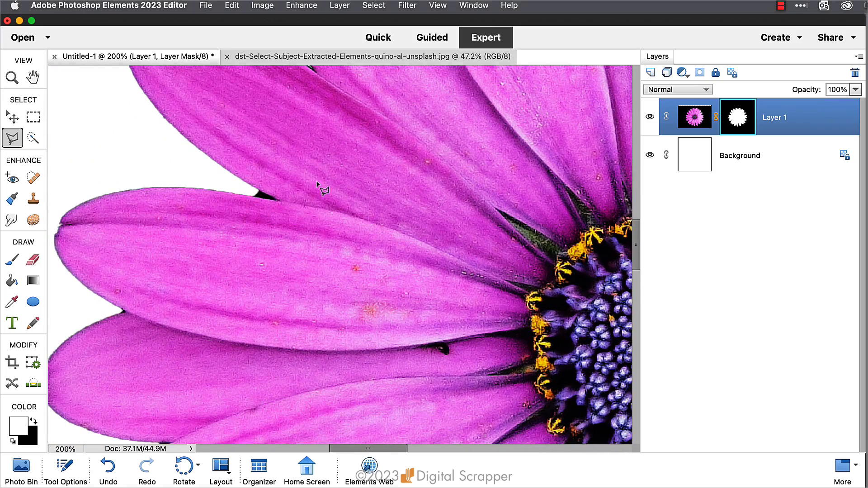
click(254, 191)
scroll(345, 190, up, 5)
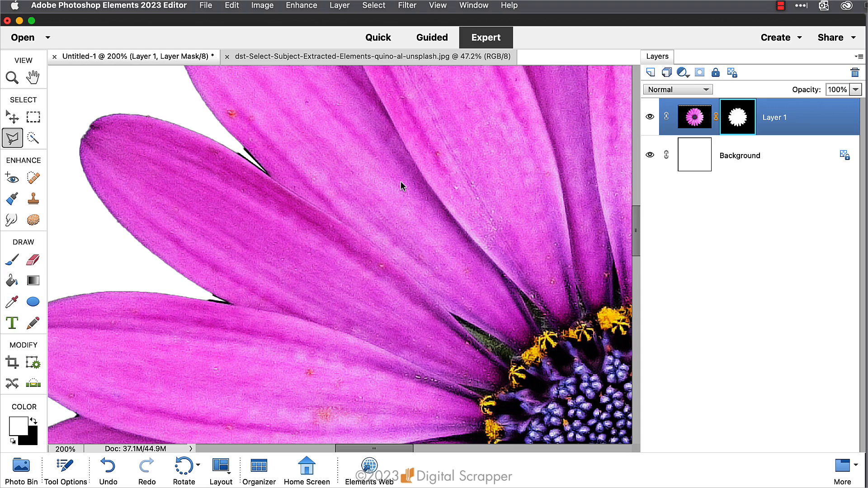
Step: Clear the black notch between the two upper petals left of the flower's top from the mask with a lasso selection, then deselect
scroll(334, 181, down, 5)
scroll(334, 180, left, 5)
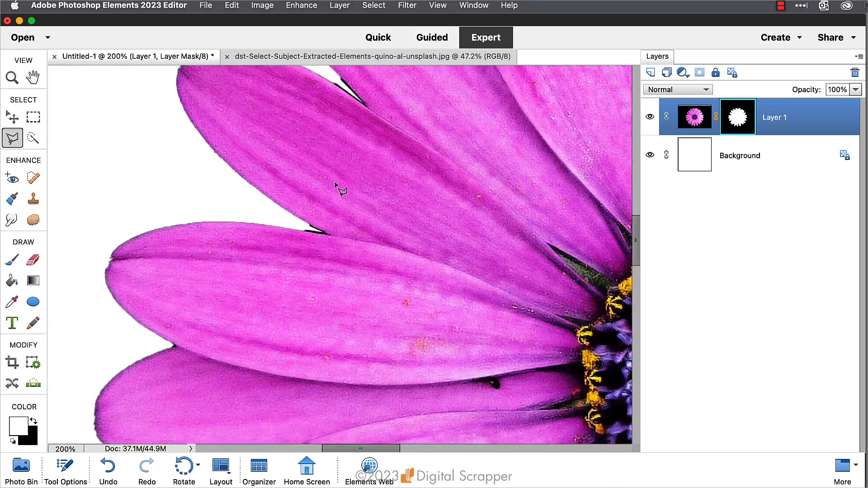
scroll(335, 182, down, 5)
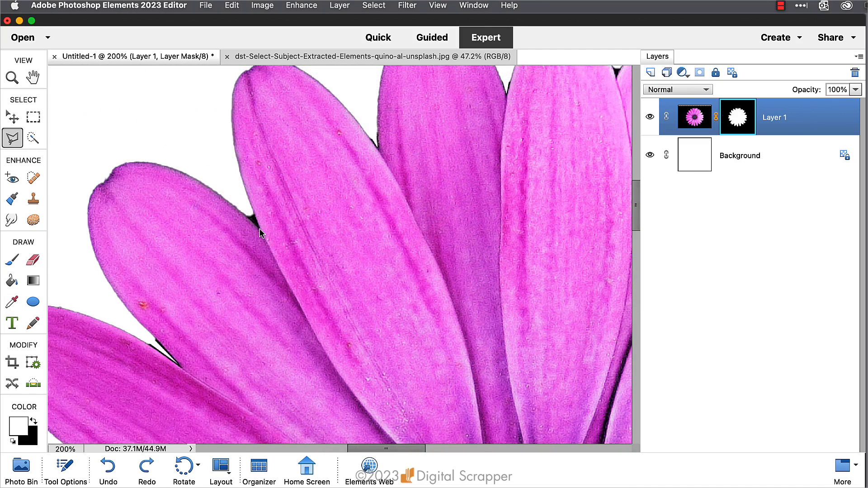
click(250, 206)
click(244, 211)
double_click(259, 229)
click(331, 199)
key(super+minus)
key(super+minus)
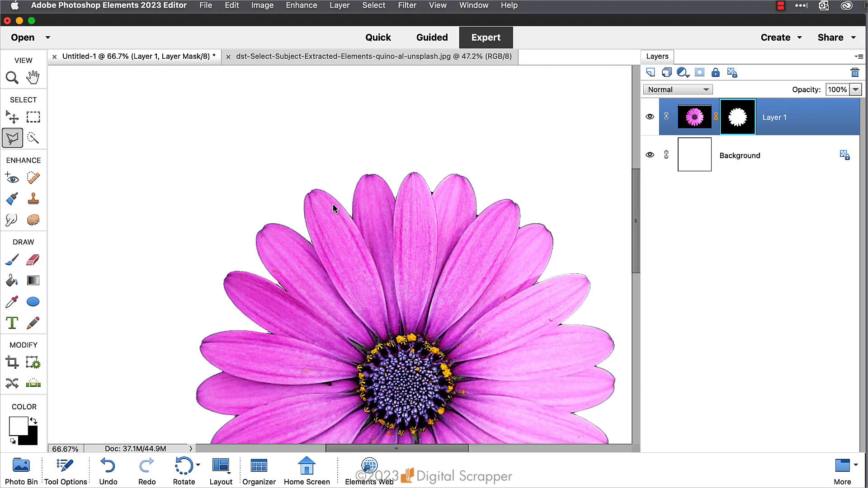
key(super+minus)
key(super+minus)
key(super+minus)
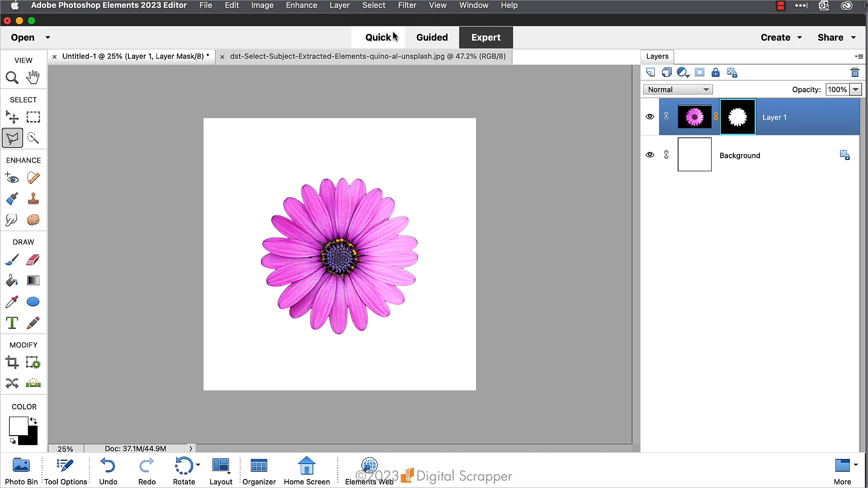
Step: Show the rulers and scale the flower layer proportionally about its center until the flower is about 3.5 inches wide
click(438, 6)
click(462, 144)
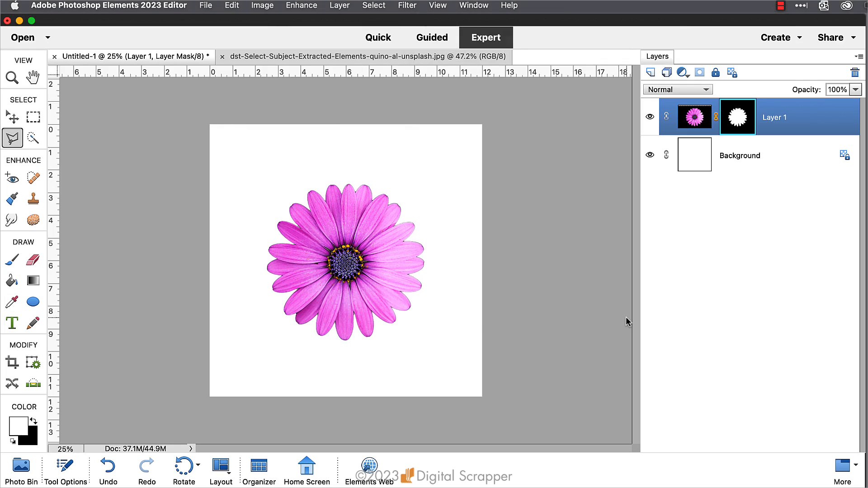
key(super+t)
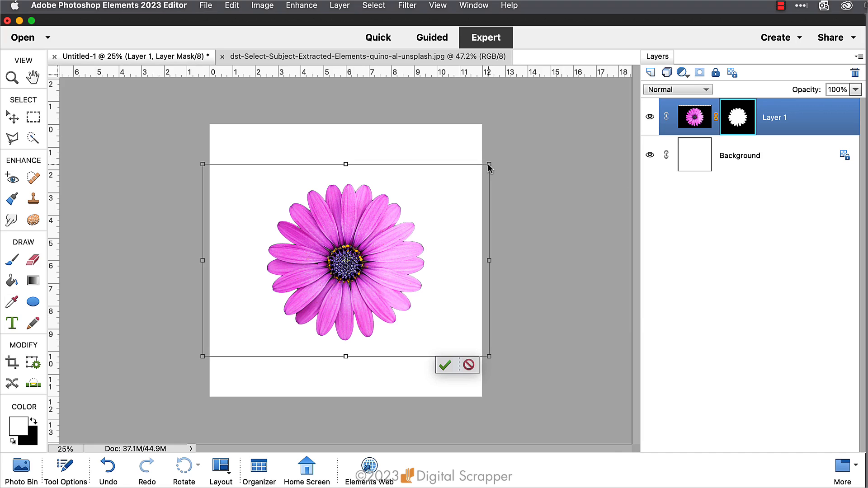
drag(489, 165, 458, 186)
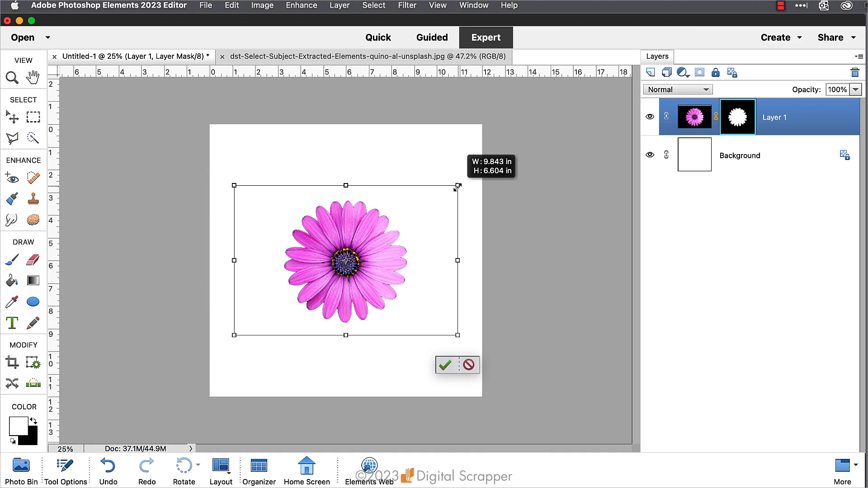
drag(458, 186, 419, 209)
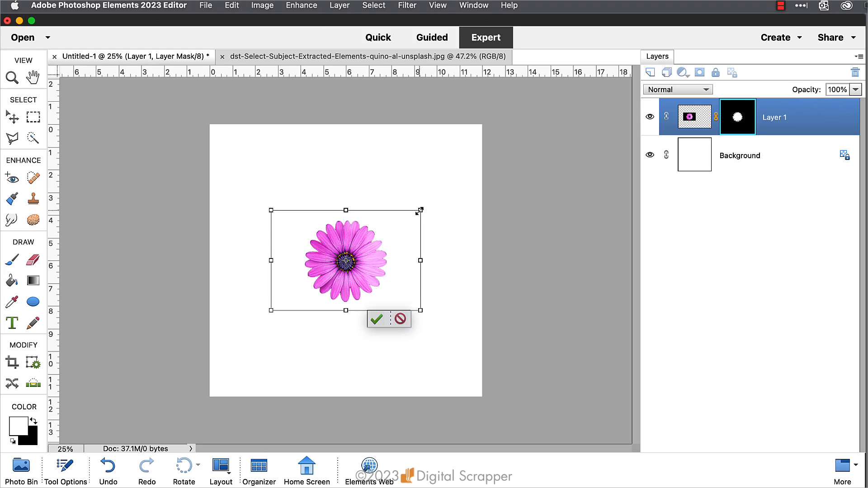
click(375, 319)
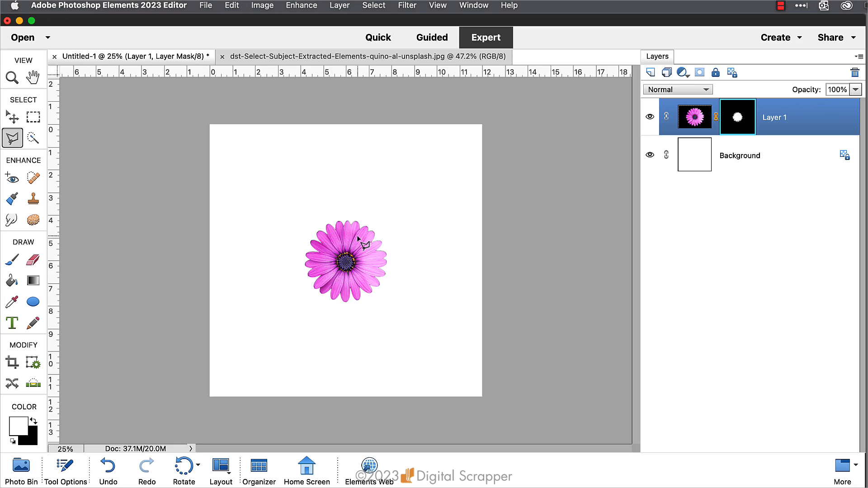
Step: Hide the Background layer and set the Rectangular Marquee tool's aspect to Normal
click(650, 155)
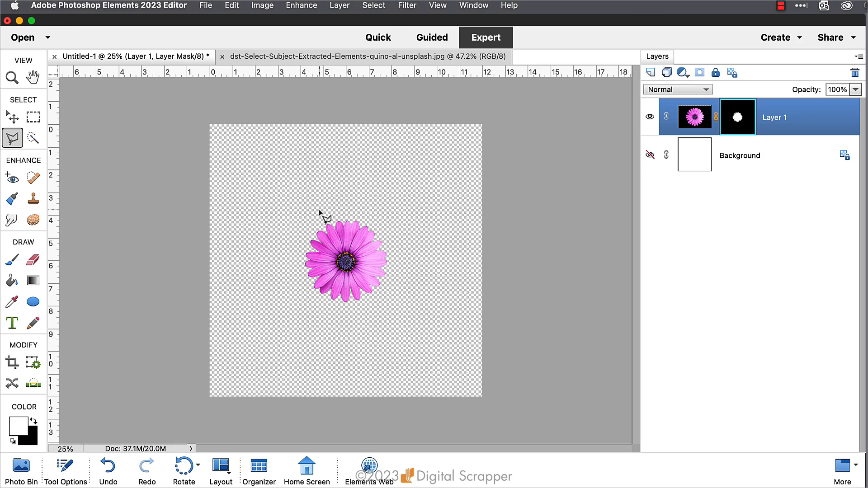
click(35, 118)
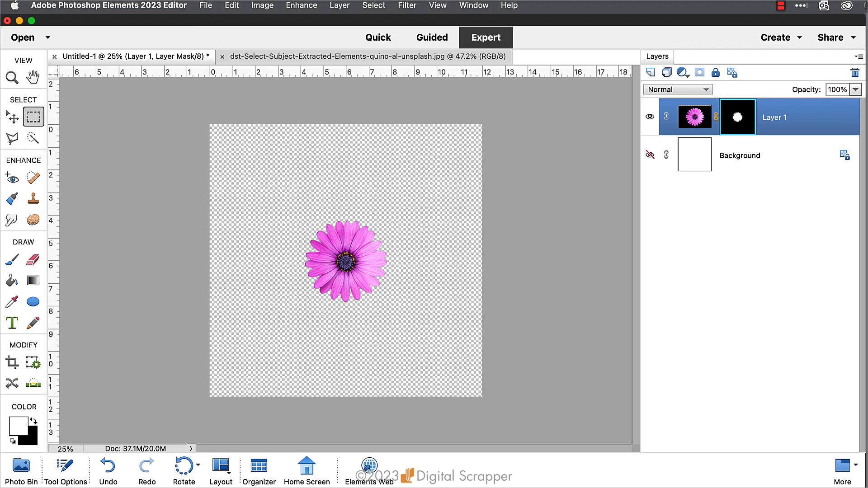
click(66, 467)
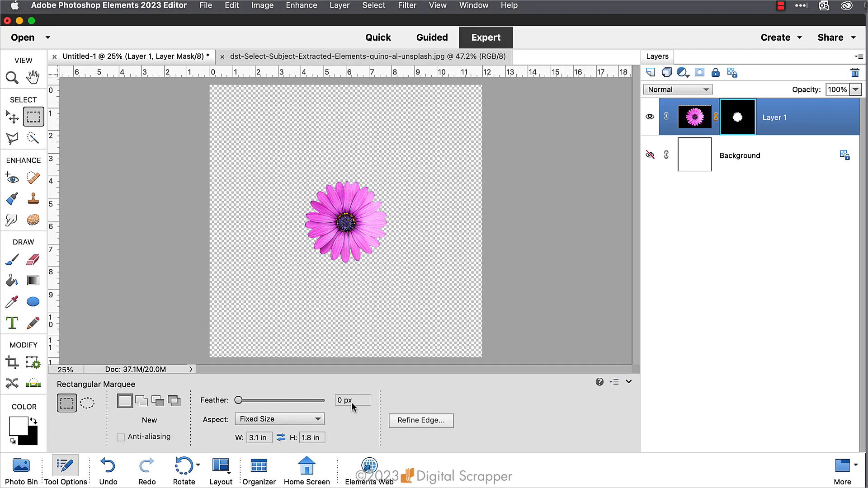
click(292, 420)
click(284, 394)
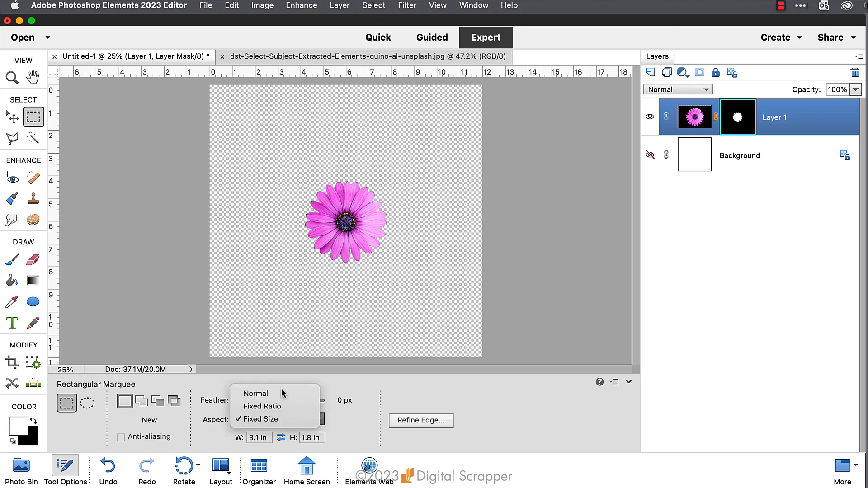
click(65, 471)
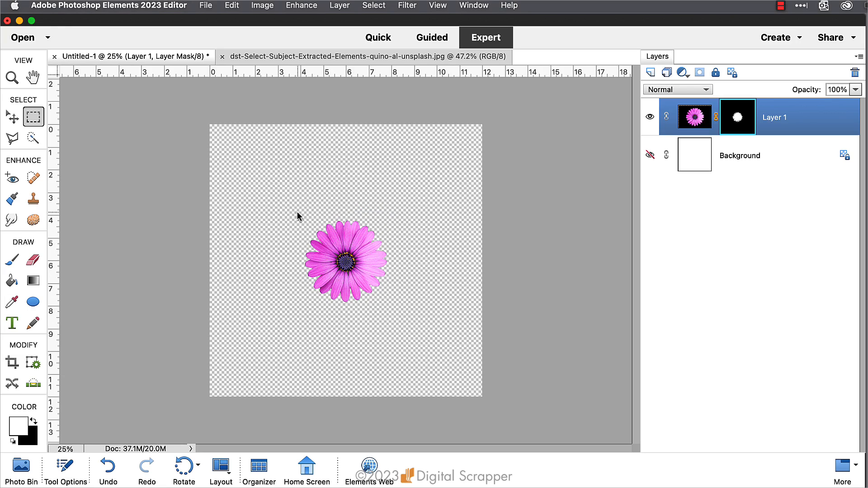
Step: Crop the document to a rectangular selection about 4.2 inches square around the flower, and deselect
drag(297, 211, 394, 310)
click(263, 6)
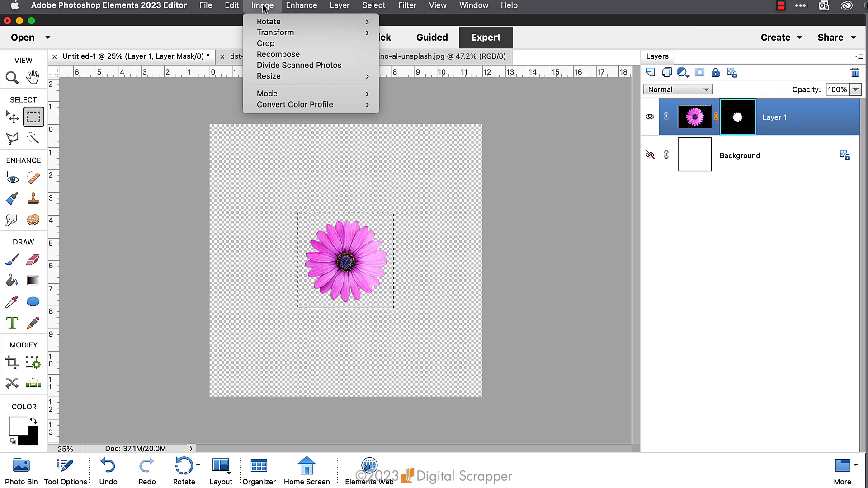
click(261, 43)
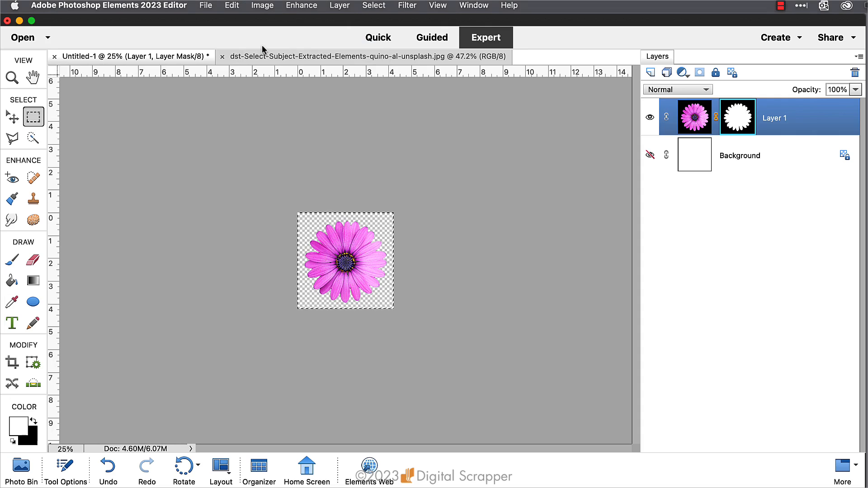
key(super+d)
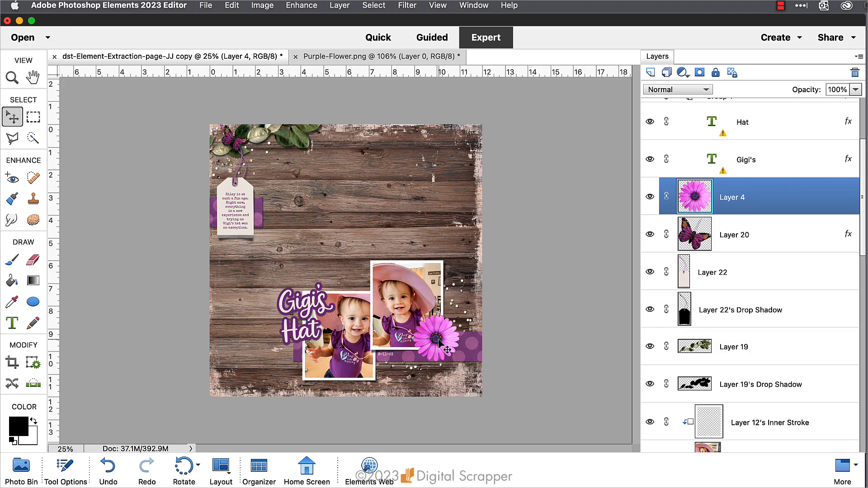
Step: Open the style settings of the purple flower's layer on the scrapbook page and enable a drop shadow
click(340, 5)
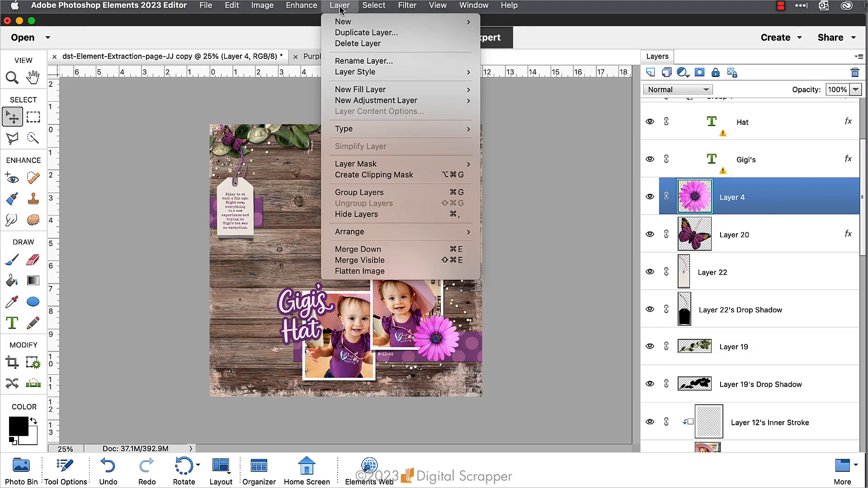
mouse_move(362, 72)
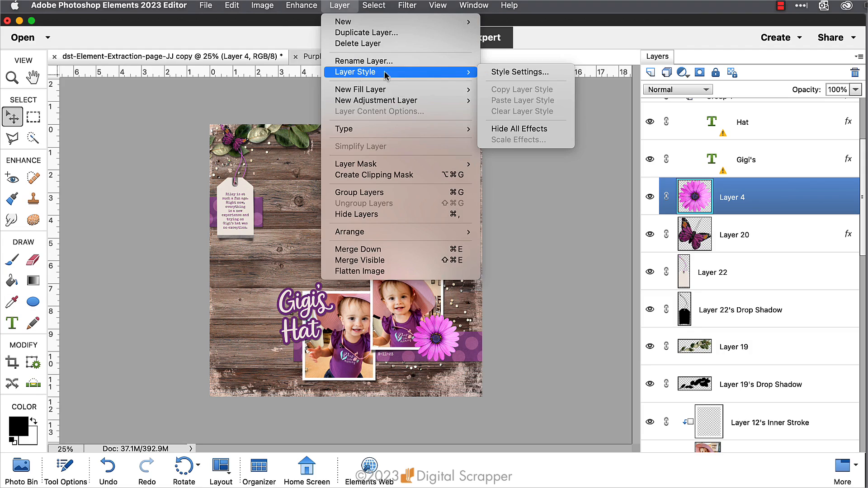
click(508, 71)
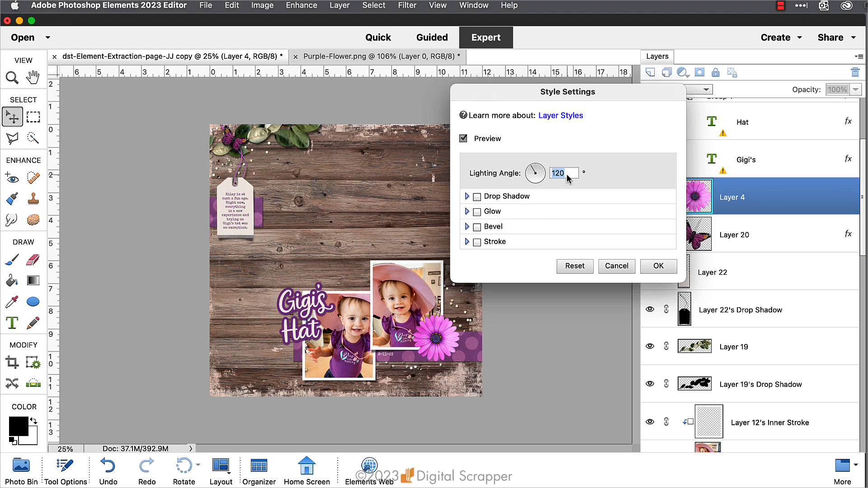
click(497, 199)
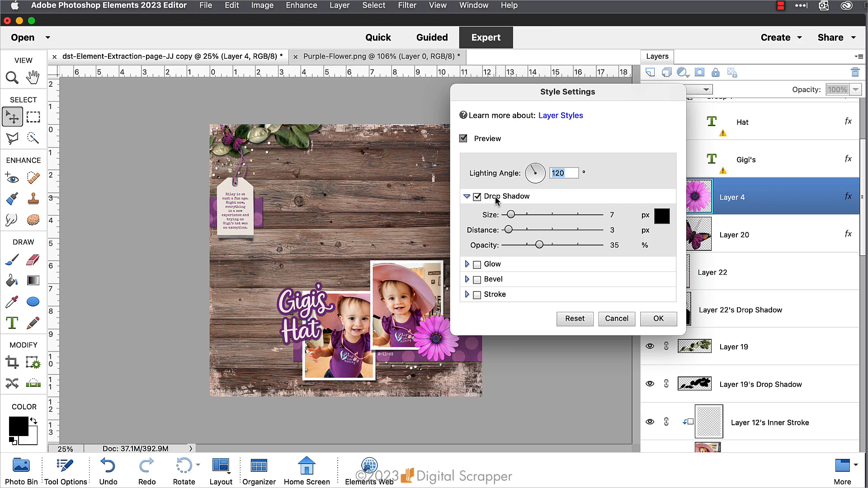
Step: Set the flower's drop shadow to size 20 px, distance 25 px and opacity 50%, and apply the style
click(614, 215)
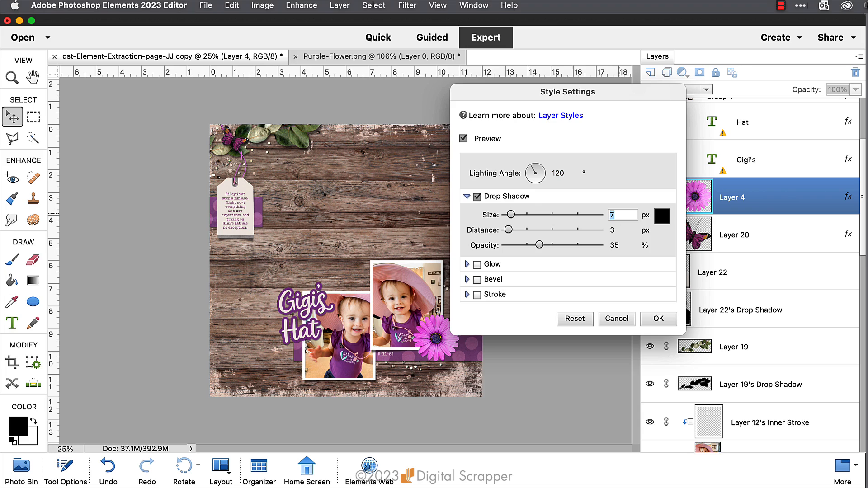
text(20)
click(616, 230)
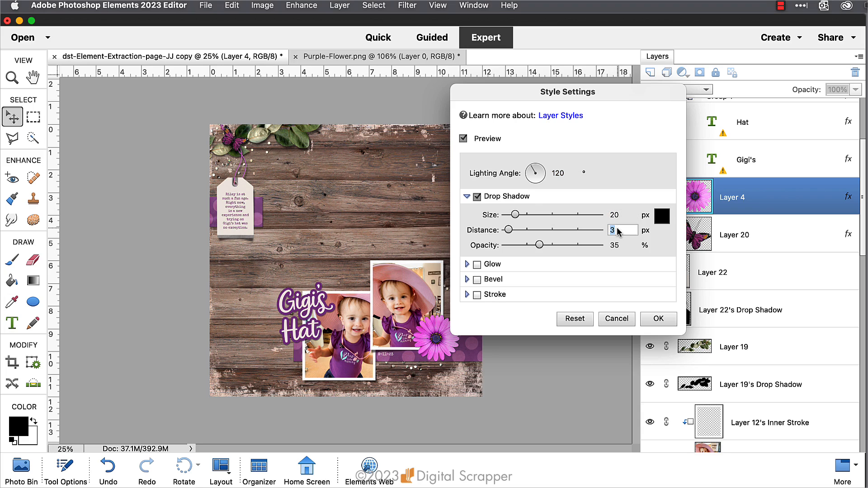
text(25)
click(625, 246)
double_click(625, 246)
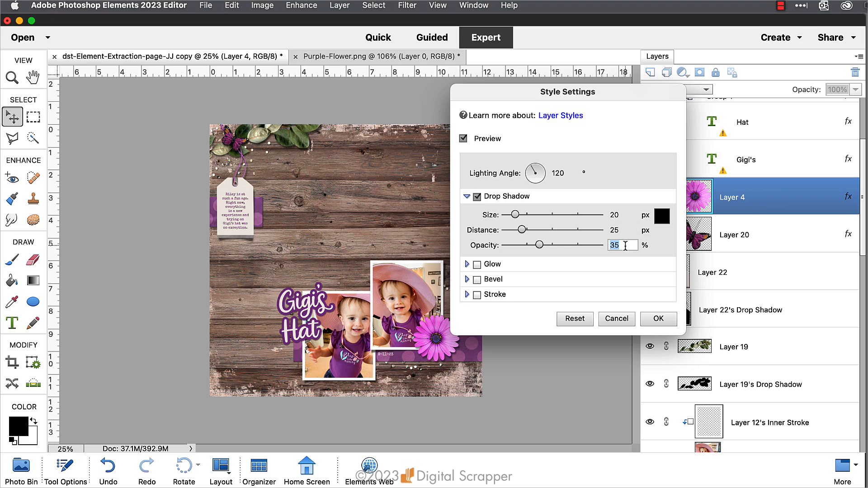
text(50)
click(660, 320)
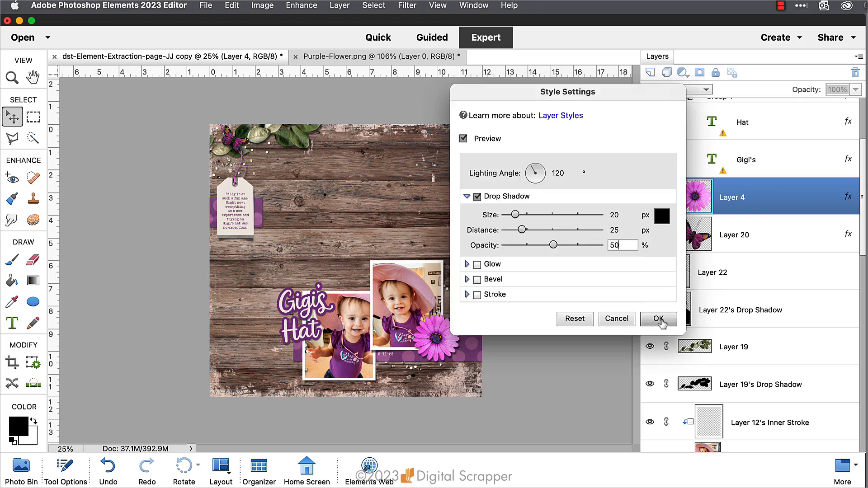